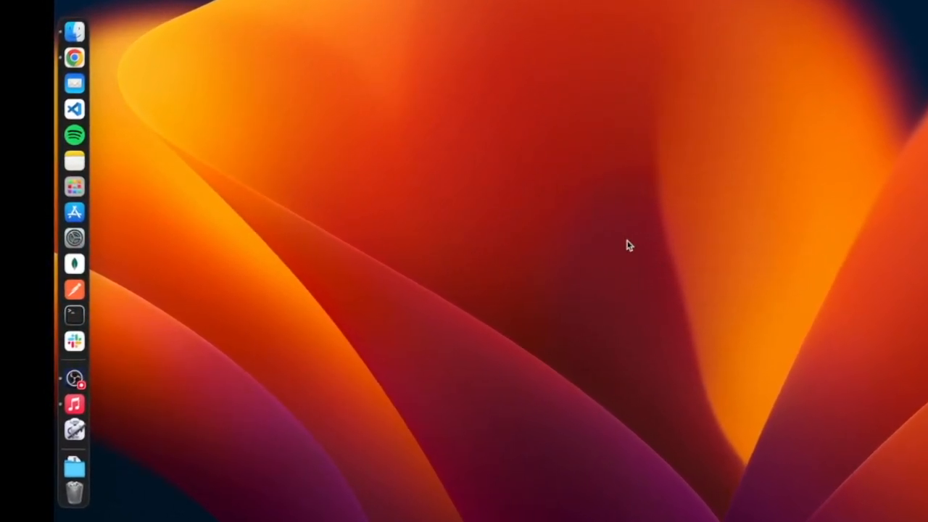
- Search Launchpad for AUTO and open Automator
{"action": "left_click", "coordinate": [61, 185]}
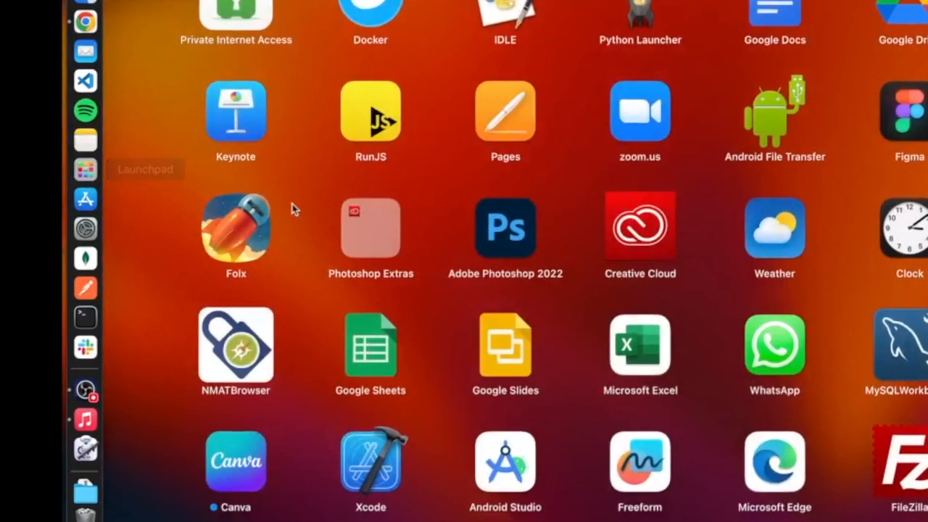
{"action": "scroll", "coordinate": [396, 214], "scroll_direction": "left", "scroll_amount": 3}
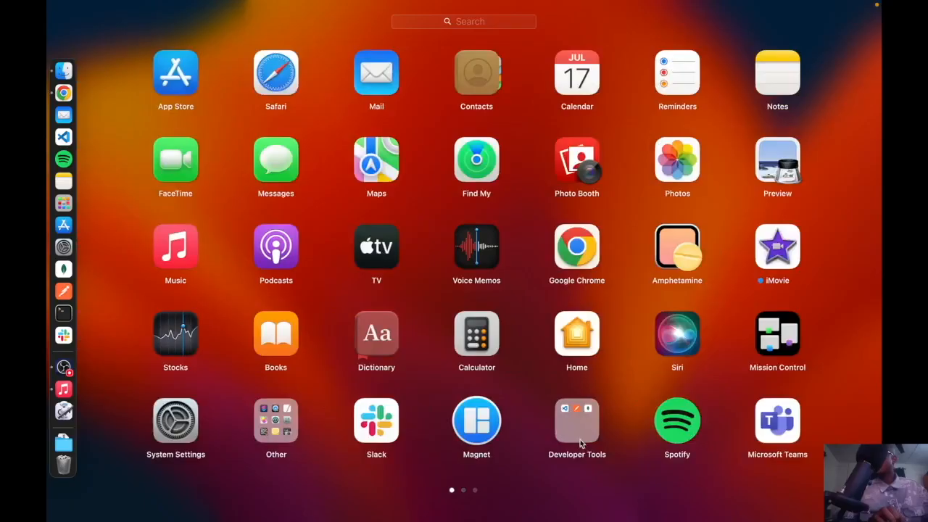
{"action": "left_click", "coordinate": [377, 464]}
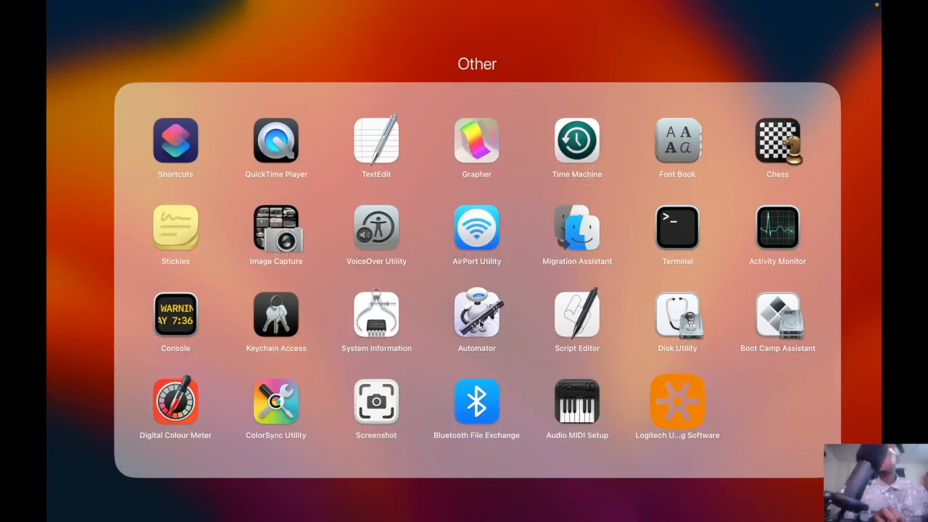
{"action": "left_click", "coordinate": [609, 56]}
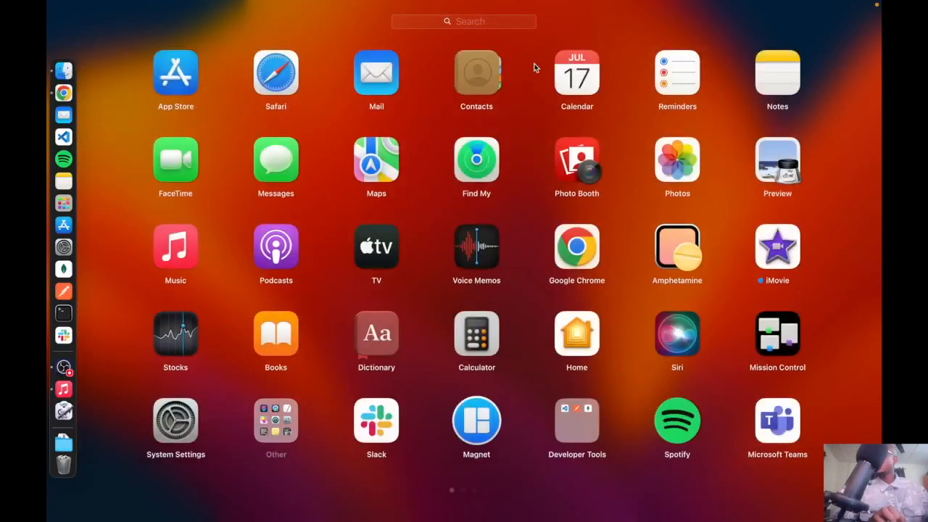
{"action": "left_click", "coordinate": [486, 26]}
{"action": "type", "text": "AUTO"}
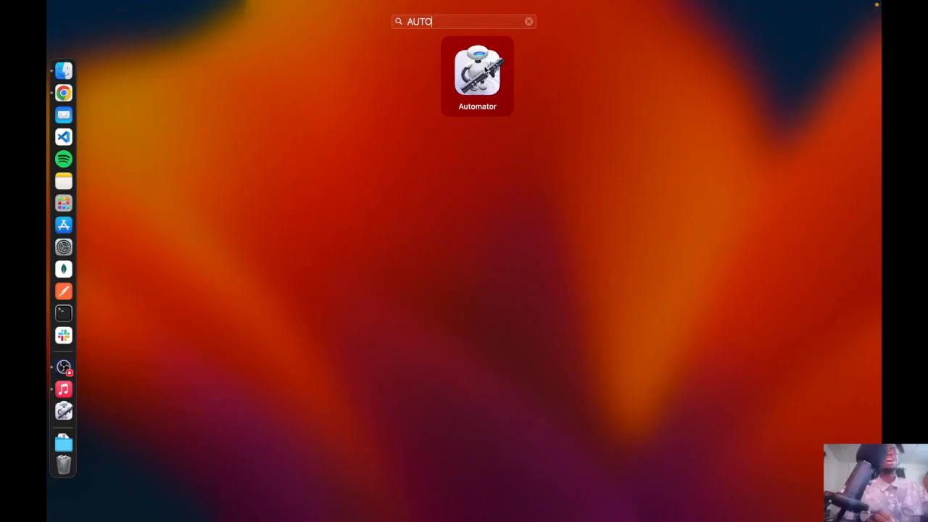
{"action": "left_click", "coordinate": [477, 69]}
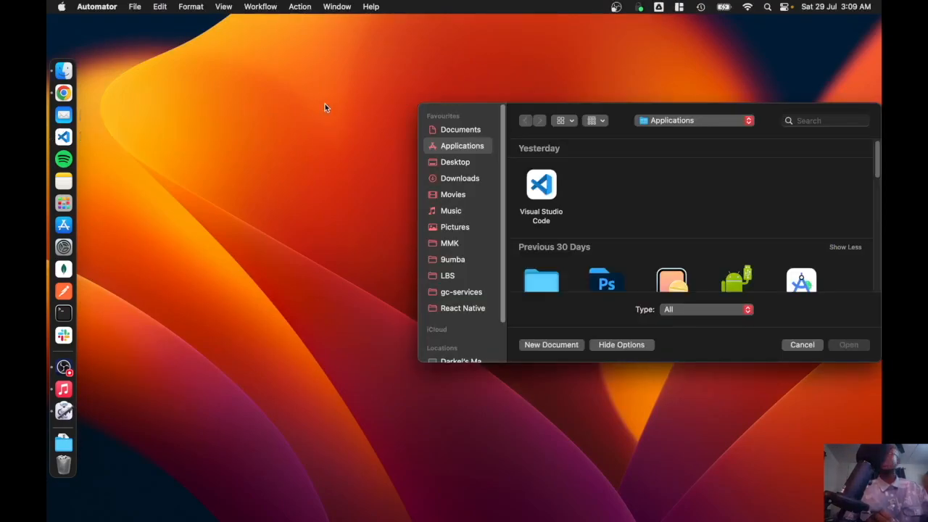
- Create a new Automator document of type Application
{"action": "scroll", "coordinate": [493, 117], "scroll_direction": "up", "scroll_amount": 1}
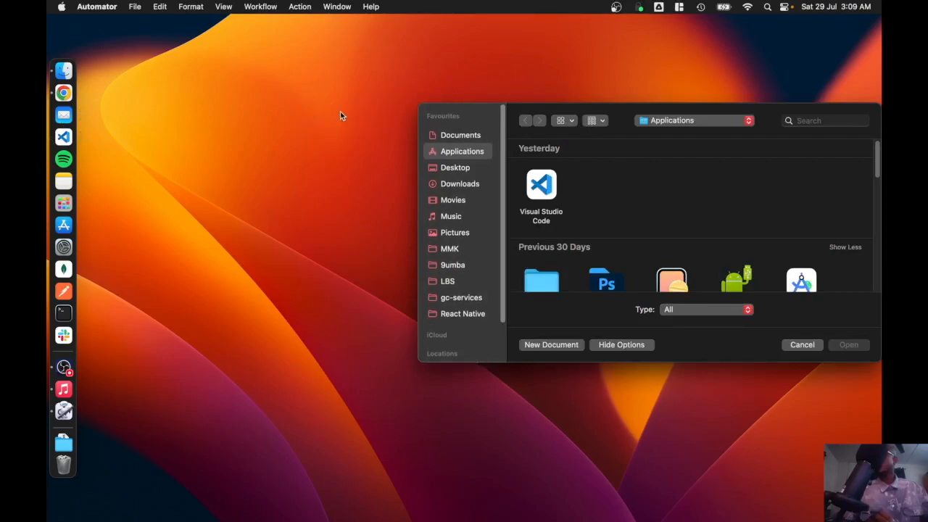
{"action": "left_click_drag", "start_coordinate": [759, 125], "coordinate": [500, 95]}
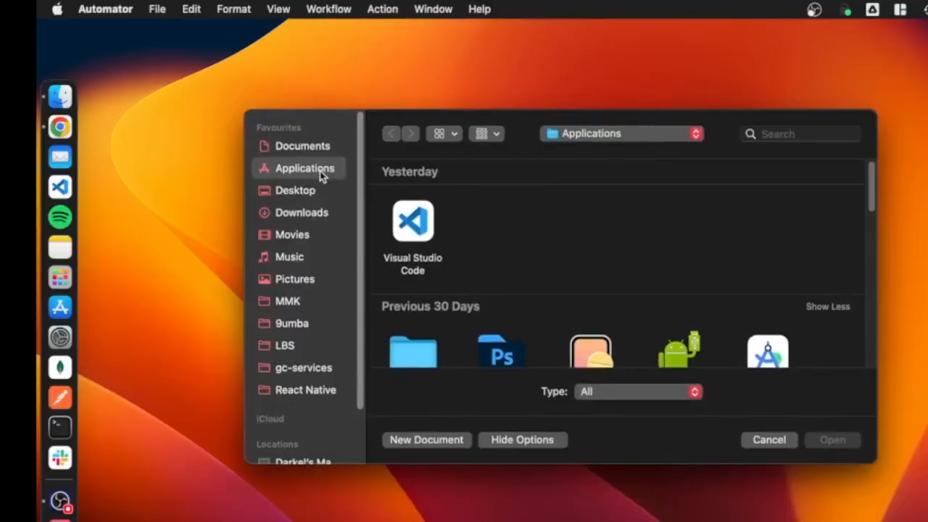
{"action": "left_click", "coordinate": [427, 440]}
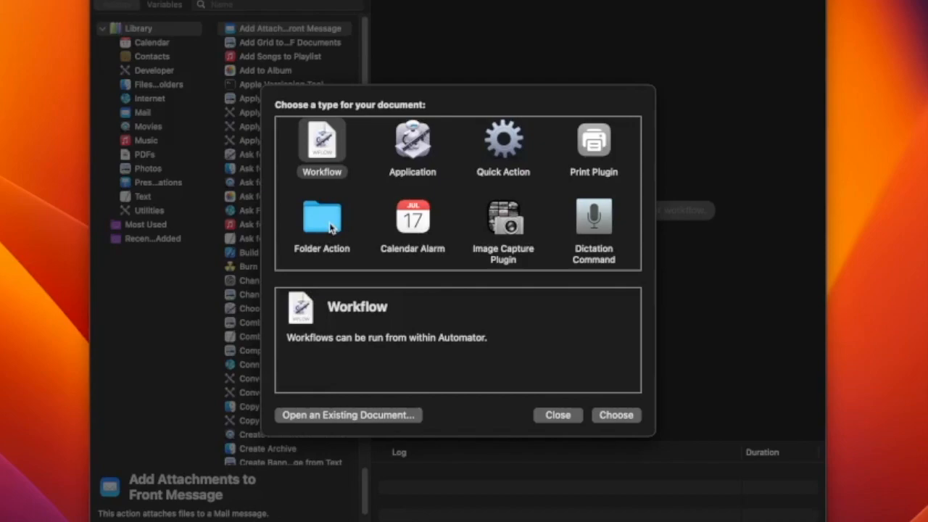
{"action": "left_click", "coordinate": [403, 147]}
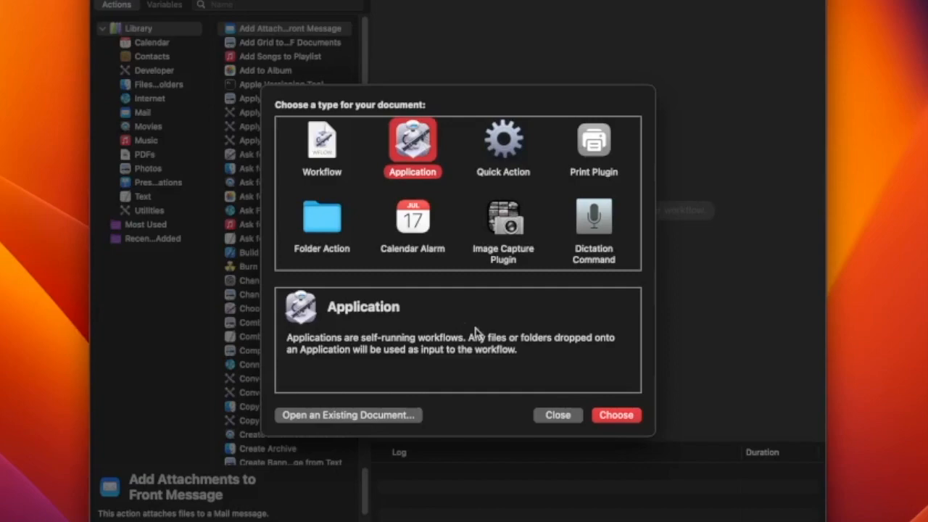
{"action": "left_click", "coordinate": [615, 418]}
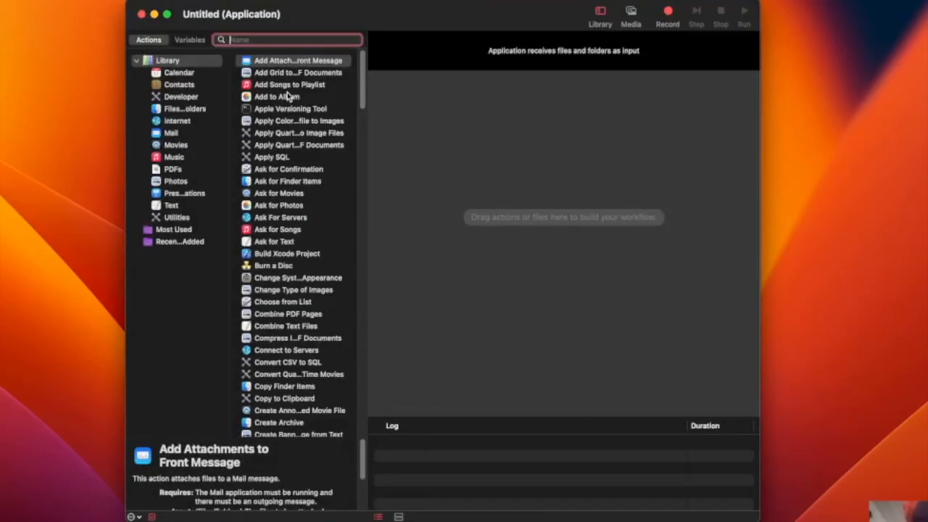
- Search the action library for APPLICATION and add the Quit All Applications action to the workflow
{"action": "scroll", "coordinate": [287, 106], "scroll_direction": "down", "scroll_amount": 1}
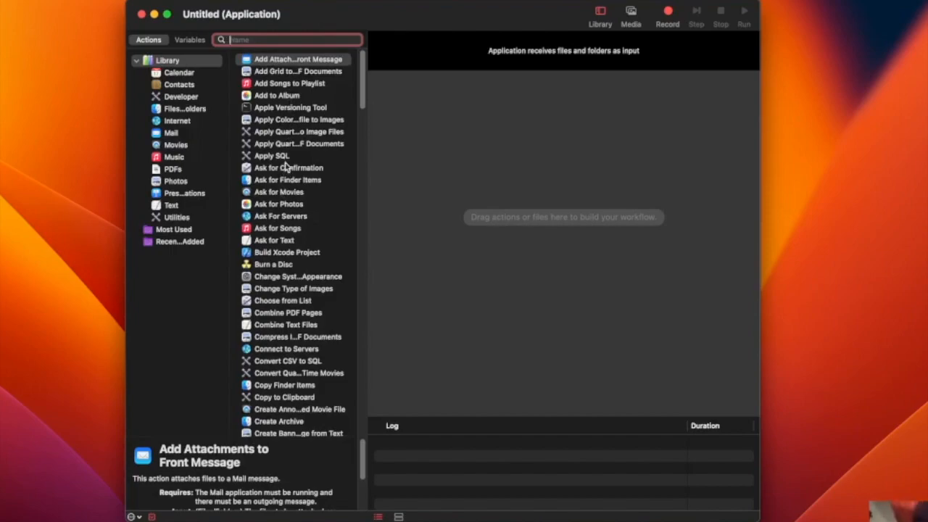
{"action": "scroll", "coordinate": [286, 165], "scroll_direction": "down", "scroll_amount": 15}
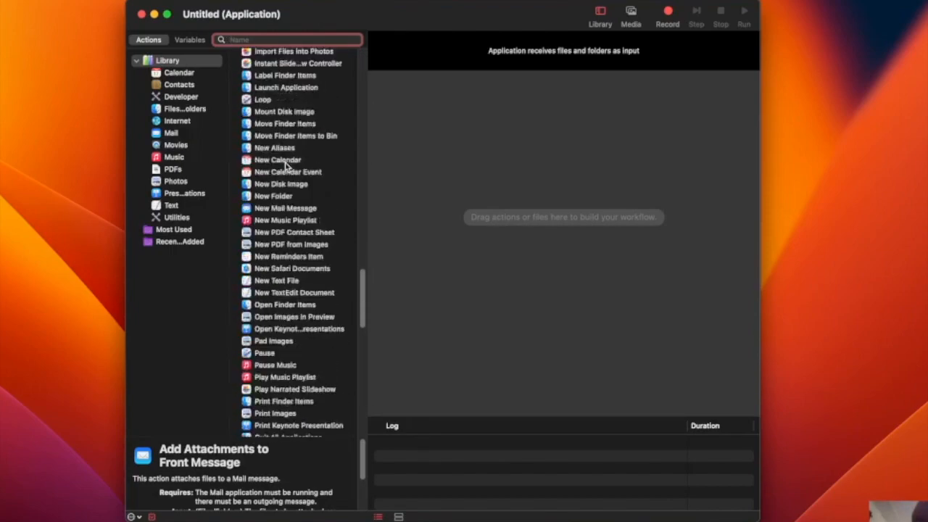
{"action": "scroll", "coordinate": [286, 165], "scroll_direction": "down", "scroll_amount": 7}
{"action": "type", "text": "AP"}
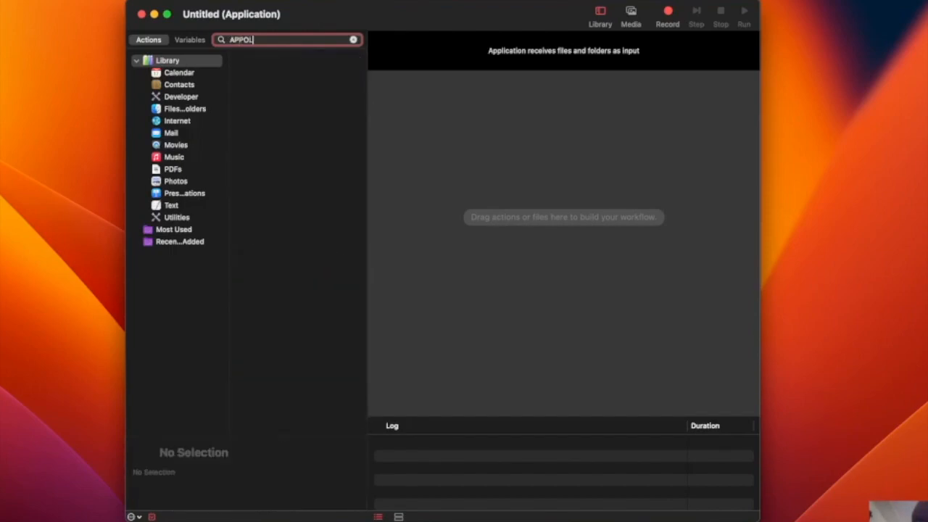
{"action": "type", "text": "PLICATION"}
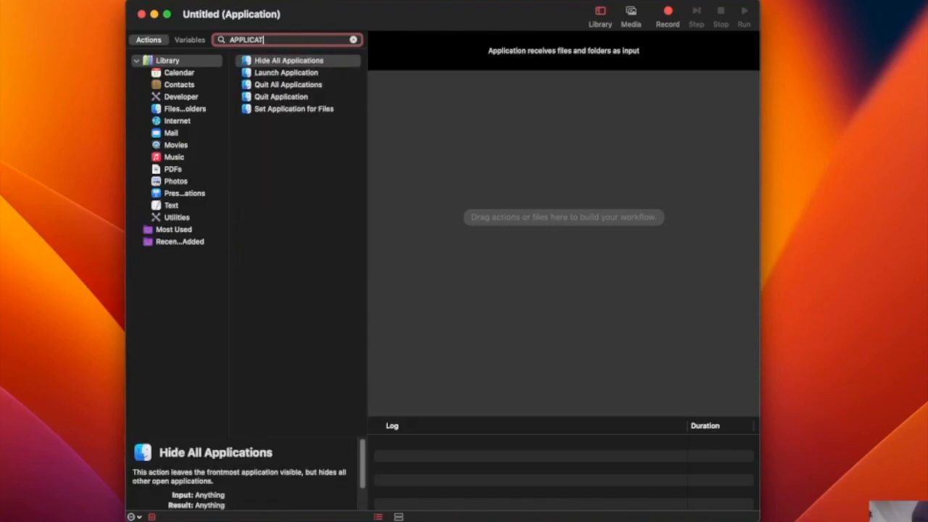
{"action": "left_click", "coordinate": [310, 85]}
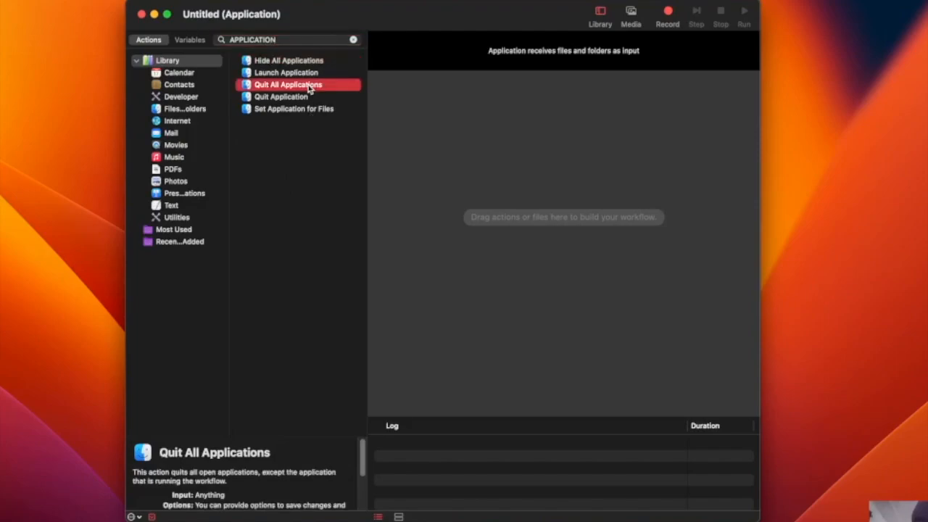
{"action": "left_click_drag", "start_coordinate": [310, 85], "coordinate": [568, 150]}
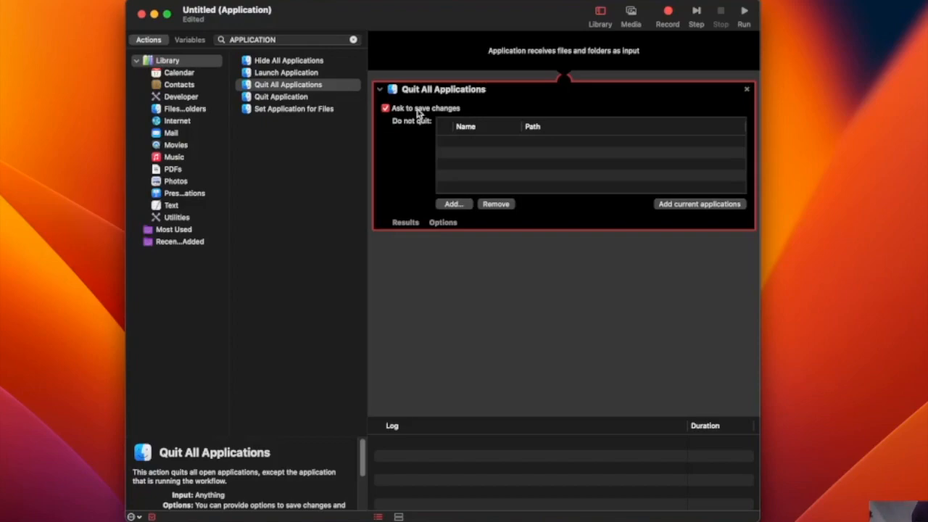
- Add Spotify to the Do not quit list of the Quit All Applications action
{"action": "left_click", "coordinate": [452, 205]}
{"action": "scroll", "coordinate": [452, 208], "scroll_direction": "down", "scroll_amount": 10}
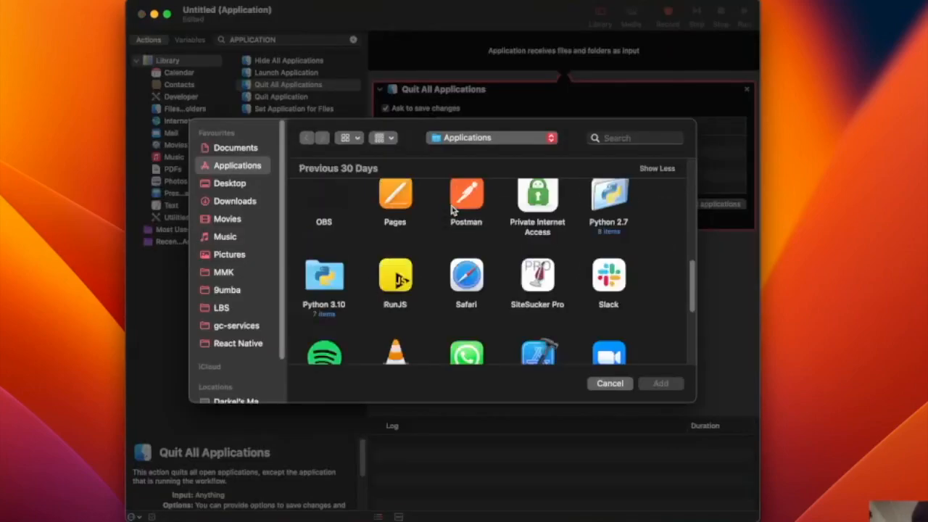
{"action": "scroll", "coordinate": [452, 209], "scroll_direction": "up", "scroll_amount": 5}
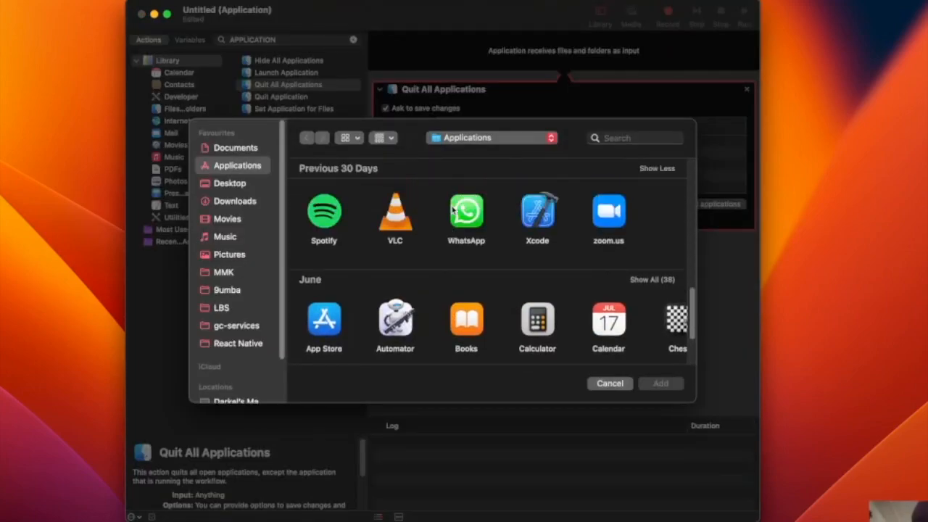
{"action": "left_click", "coordinate": [328, 219]}
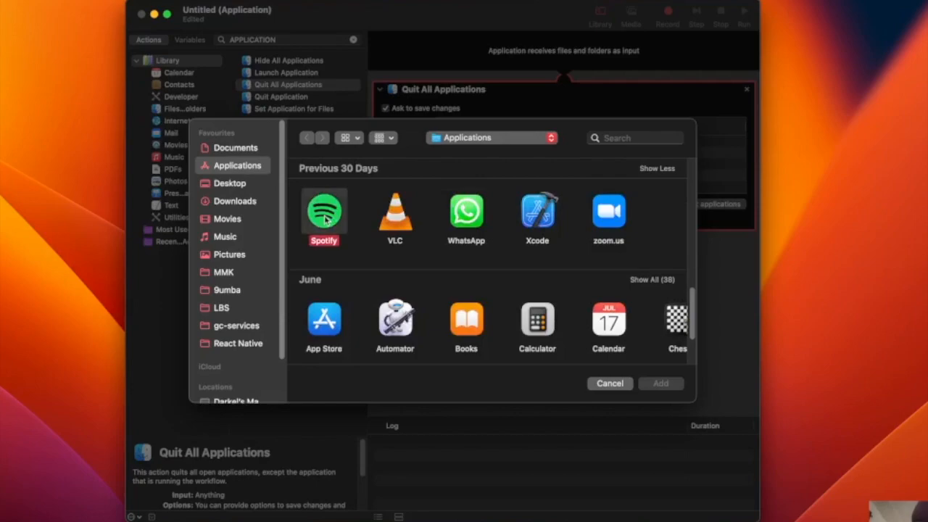
{"action": "scroll", "coordinate": [447, 258], "scroll_direction": "up", "scroll_amount": 10}
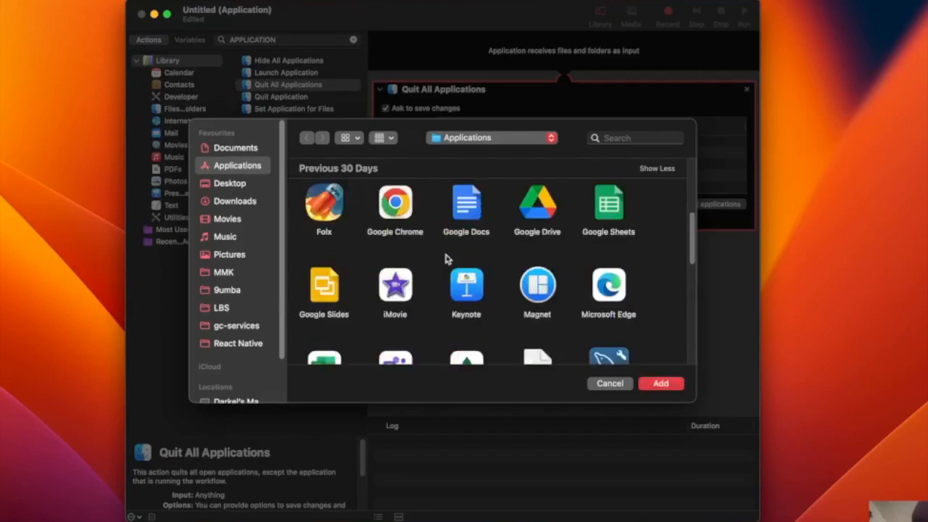
{"action": "scroll", "coordinate": [446, 260], "scroll_direction": "down", "scroll_amount": 4}
{"action": "scroll", "coordinate": [446, 259], "scroll_direction": "down", "scroll_amount": 10}
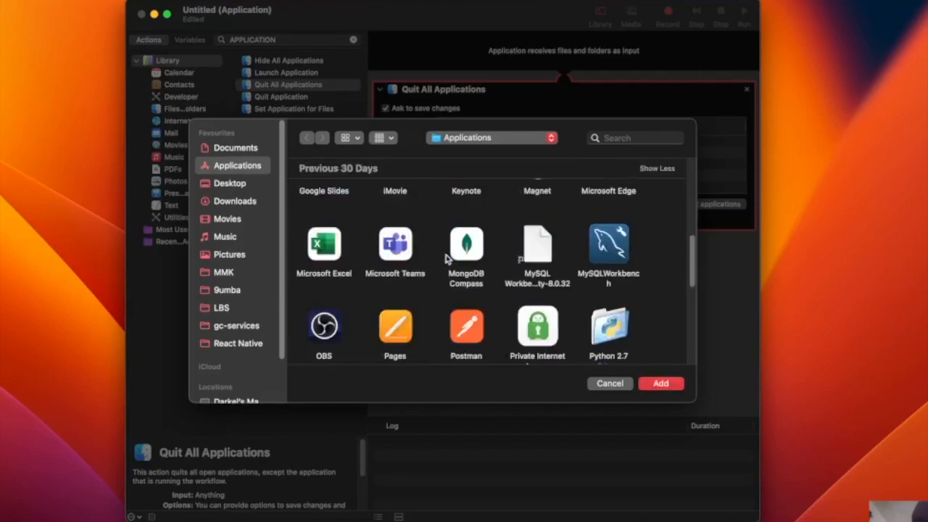
{"action": "scroll", "coordinate": [570, 279], "scroll_direction": "up", "scroll_amount": 5}
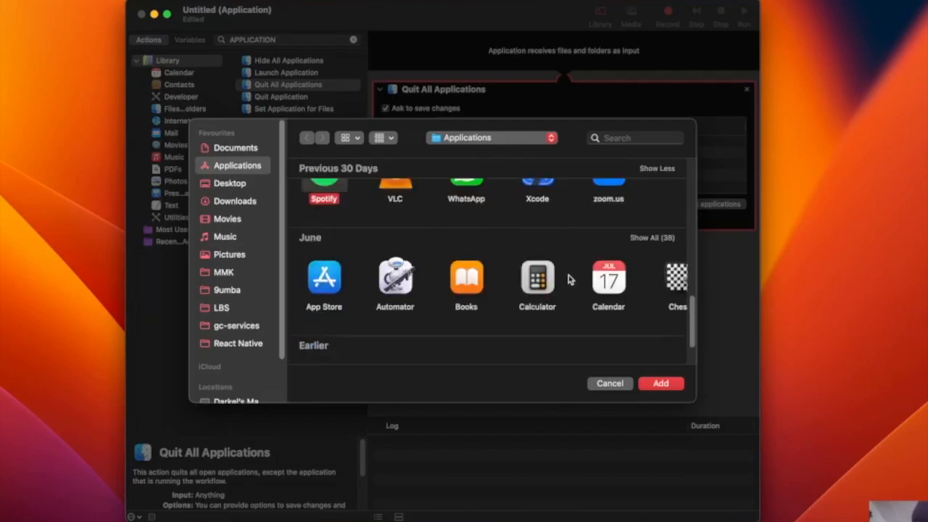
{"action": "left_click", "coordinate": [659, 389]}
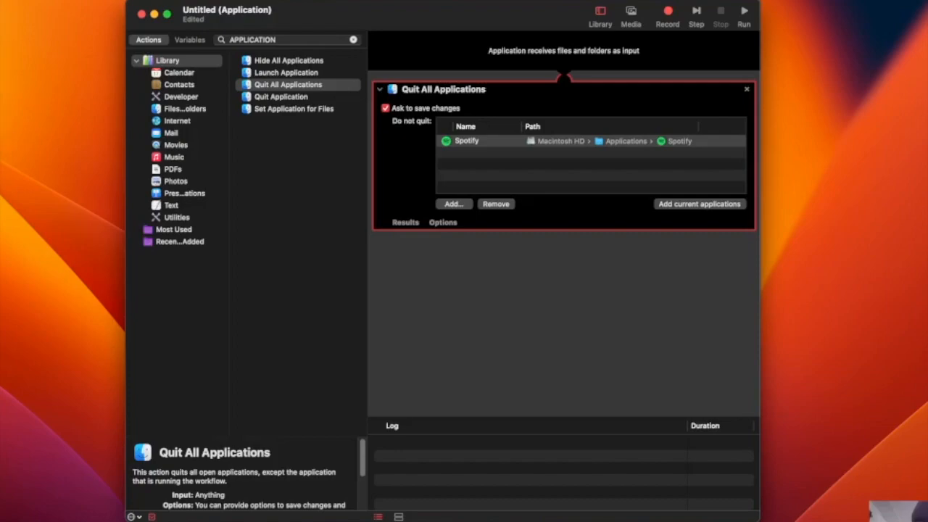
- Save the workflow as an application named Quit All Applications in the Applications folder
{"action": "key", "text": "cmd+s"}
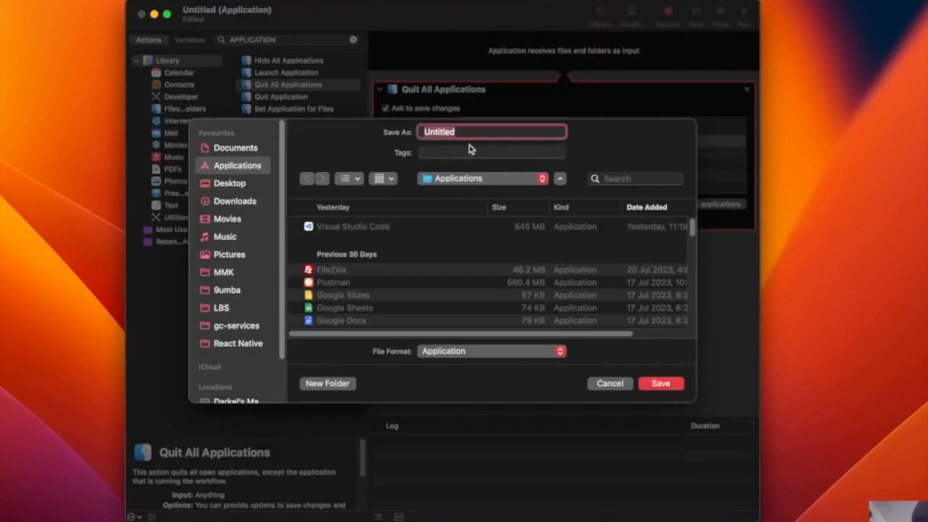
{"action": "left_click_drag", "start_coordinate": [474, 133], "coordinate": [401, 129]}
{"action": "type", "text": "QUITA"}
{"action": "key", "text": "BackSpace"}
{"action": "key", "text": "BackSpace"}
{"action": "key", "text": "BackSpace"}
{"action": "key", "text": "BackSpace"}
{"action": "type", "text": "uit All Applic"}
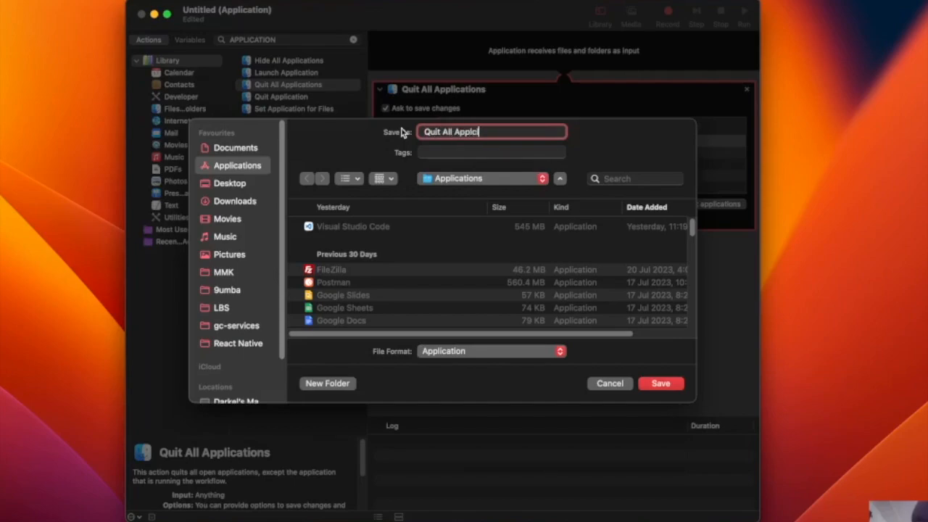
{"action": "type", "text": "ations"}
{"action": "key", "text": "Return"}
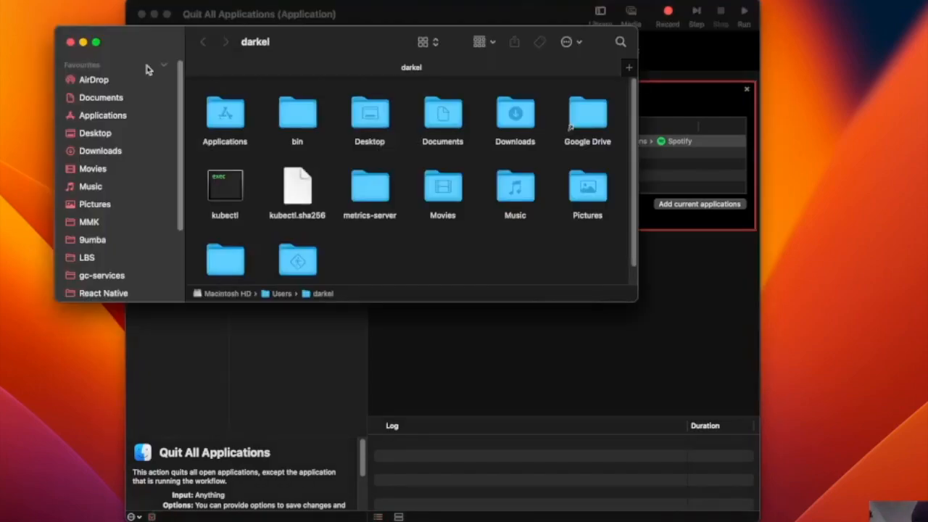
- Check the Applications folder in Finder for the saved Quit All Applications app, and close the Finder and workflow windows
{"action": "left_click", "coordinate": [123, 119]}
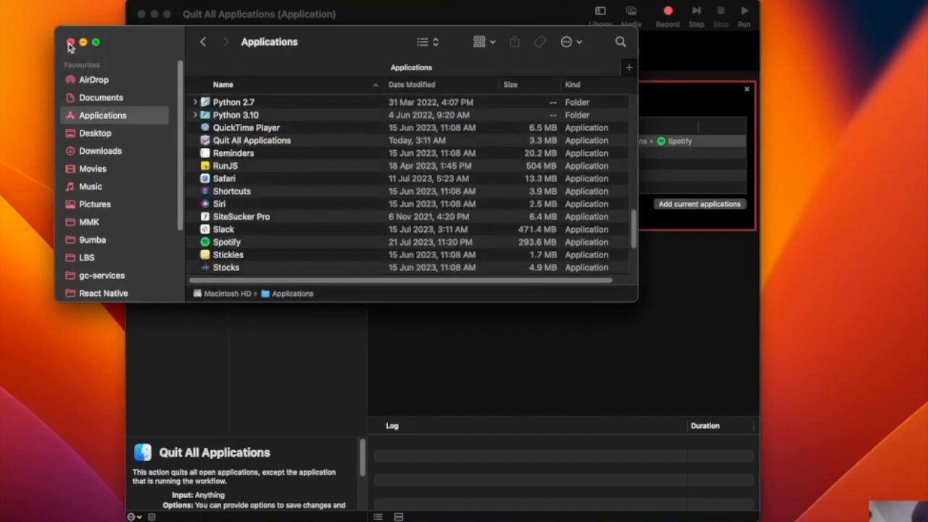
{"action": "left_click", "coordinate": [71, 42]}
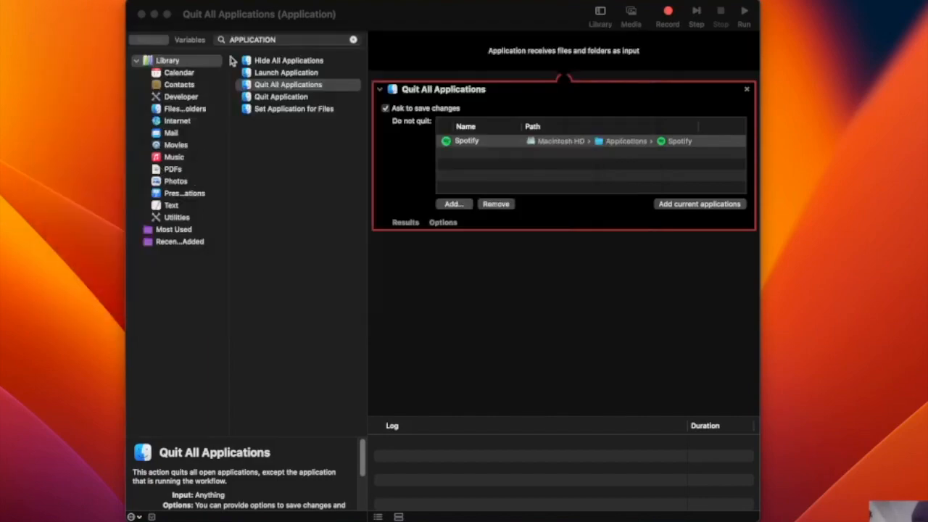
{"action": "left_click", "coordinate": [141, 15]}
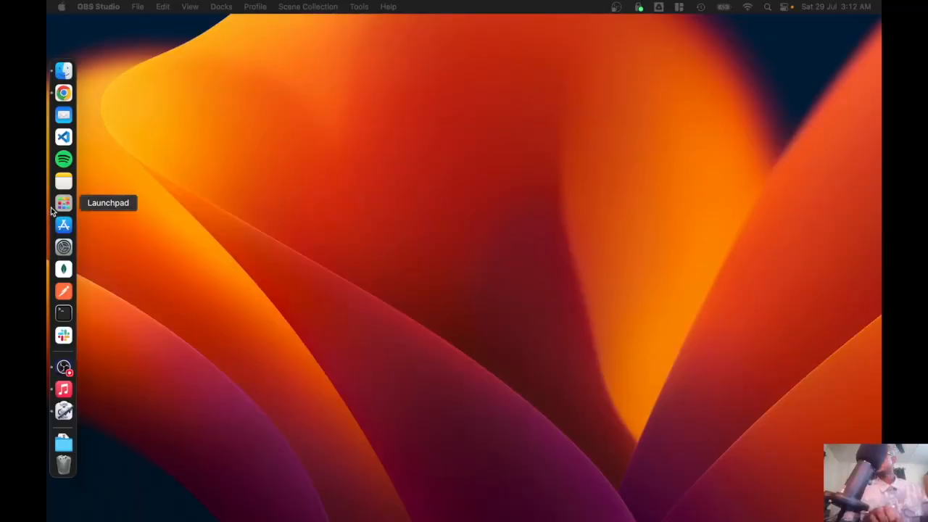
- Locate the Quit All Applications app in Launchpad
{"action": "left_click", "coordinate": [54, 206]}
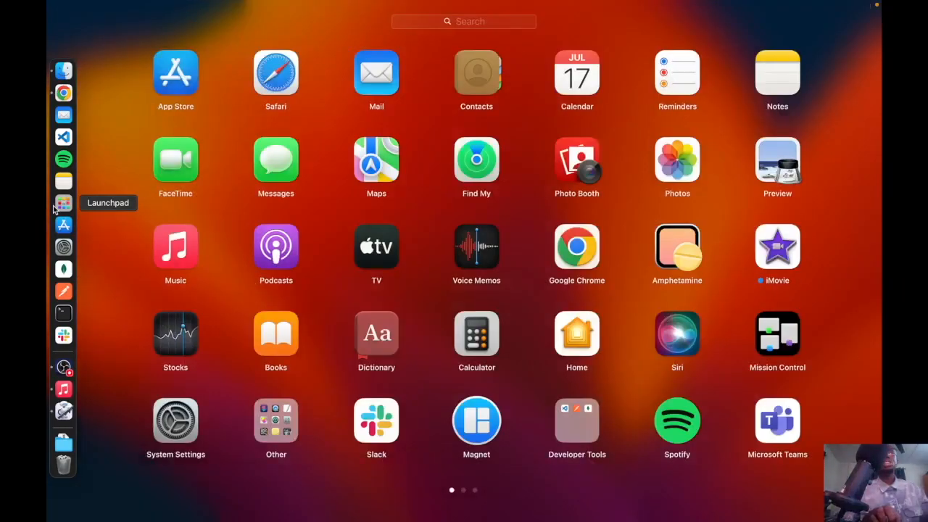
{"action": "scroll", "coordinate": [310, 263], "scroll_direction": "right", "scroll_amount": 5}
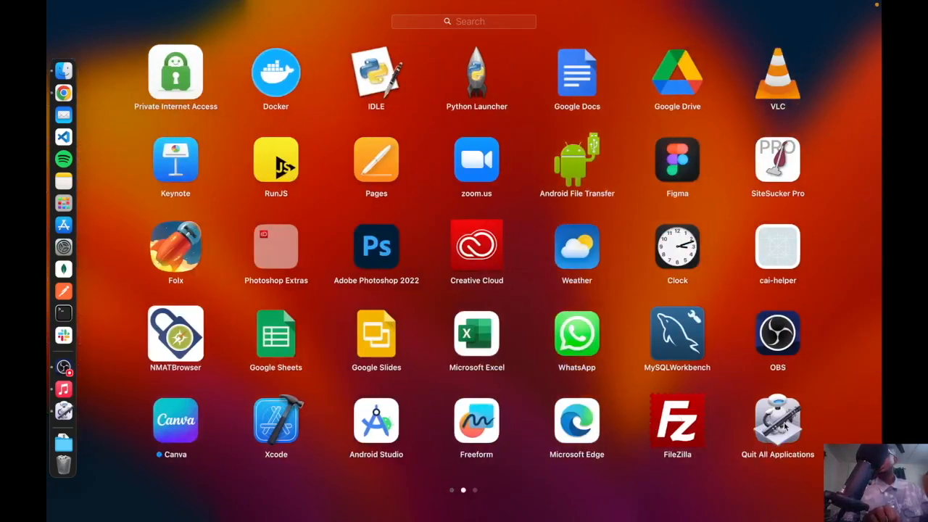
- Open Visual Studio Code, shrink and centre its window on the desktop, and open the App Store
{"action": "left_click", "coordinate": [65, 136]}
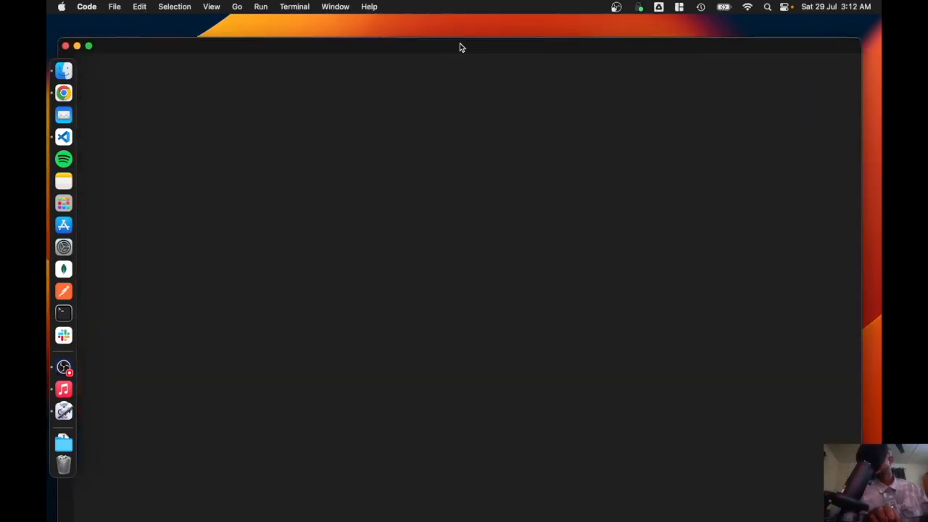
{"action": "left_click_drag", "start_coordinate": [860, 42], "coordinate": [638, 137]}
{"action": "left_click_drag", "start_coordinate": [416, 145], "coordinate": [566, 58]}
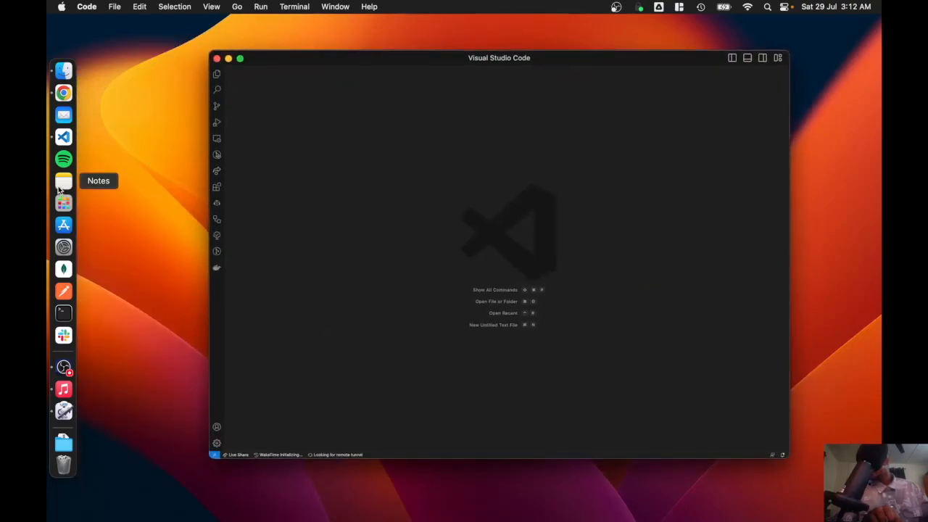
{"action": "left_click", "coordinate": [63, 225]}
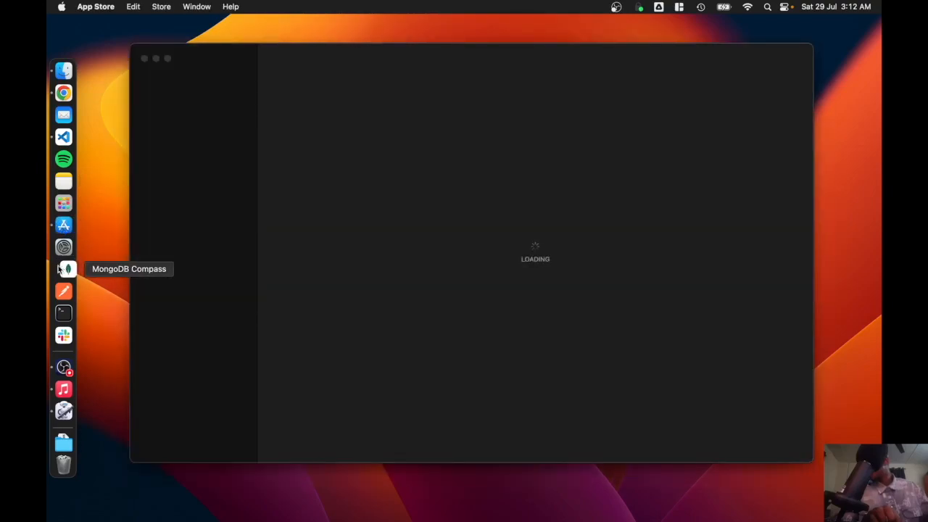
- Open Postman as another test app, and launch the Quit All Applications app from Launchpad
{"action": "left_click", "coordinate": [63, 290]}
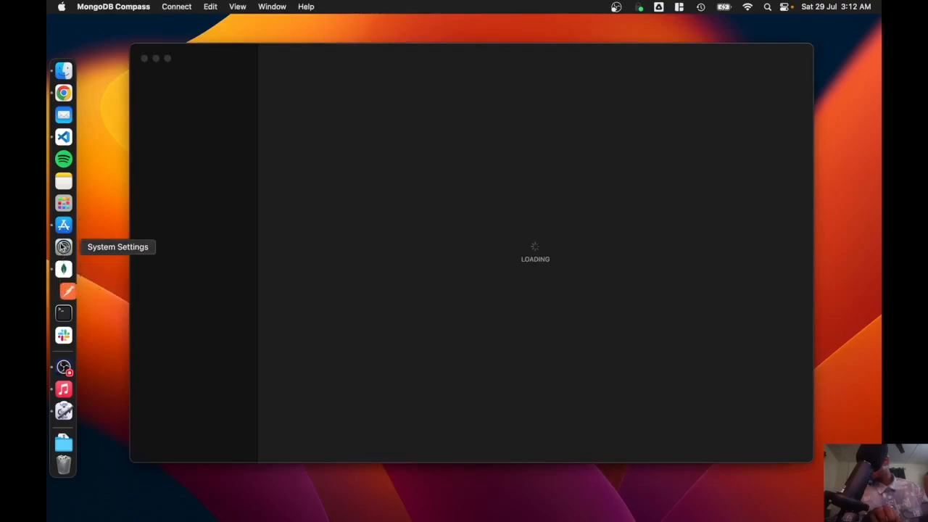
{"action": "left_click", "coordinate": [70, 207]}
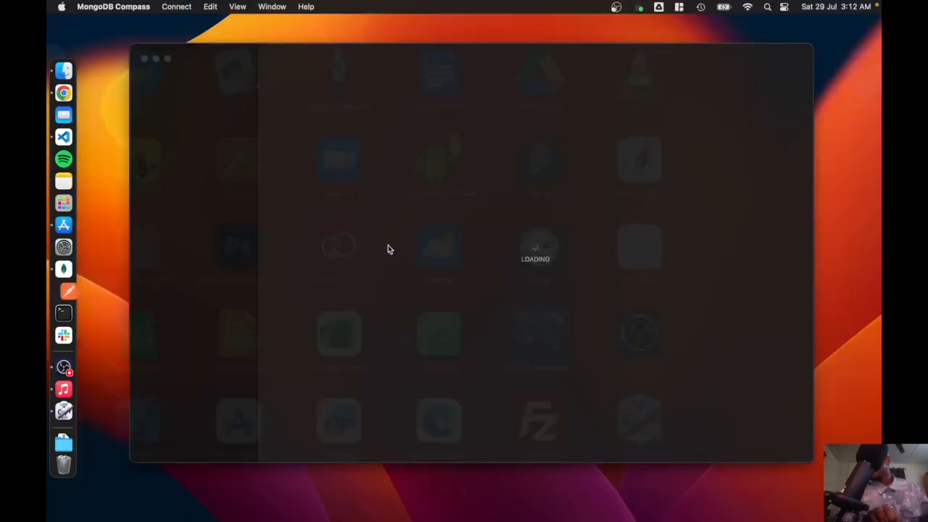
{"action": "left_click", "coordinate": [64, 203]}
{"action": "scroll", "coordinate": [371, 234], "scroll_direction": "left", "scroll_amount": 3}
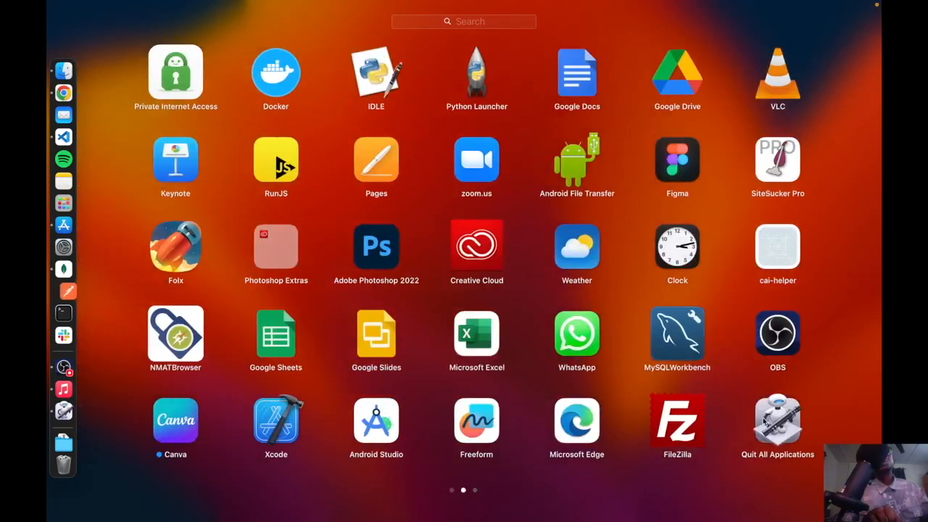
{"action": "left_click", "coordinate": [769, 425]}
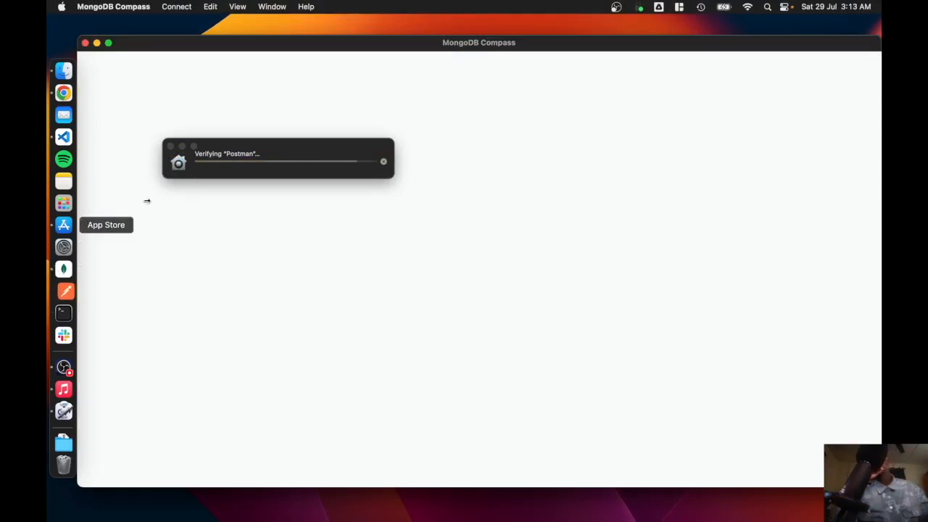
- Return to Launchpad and run the Quit All Applications app again with MongoDB Compass open
{"action": "left_click", "coordinate": [63, 203]}
{"action": "scroll", "coordinate": [290, 300], "scroll_direction": "down", "scroll_amount": 3}
{"action": "scroll", "coordinate": [290, 297], "scroll_direction": "up", "scroll_amount": 3}
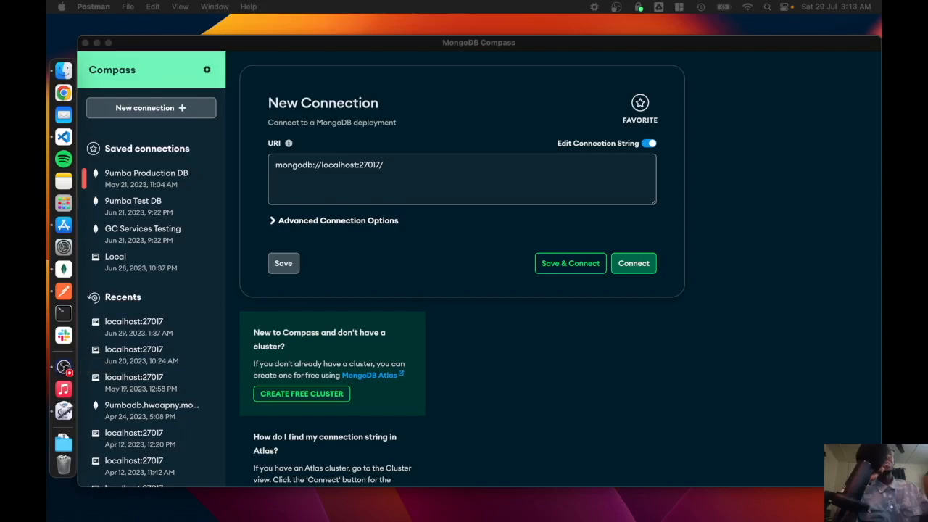
- Reposition the OBS exit confirmation dialog over the Compass window and decline to exit OBS
{"action": "left_click_drag", "start_coordinate": [880, 230], "coordinate": [480, 236]}
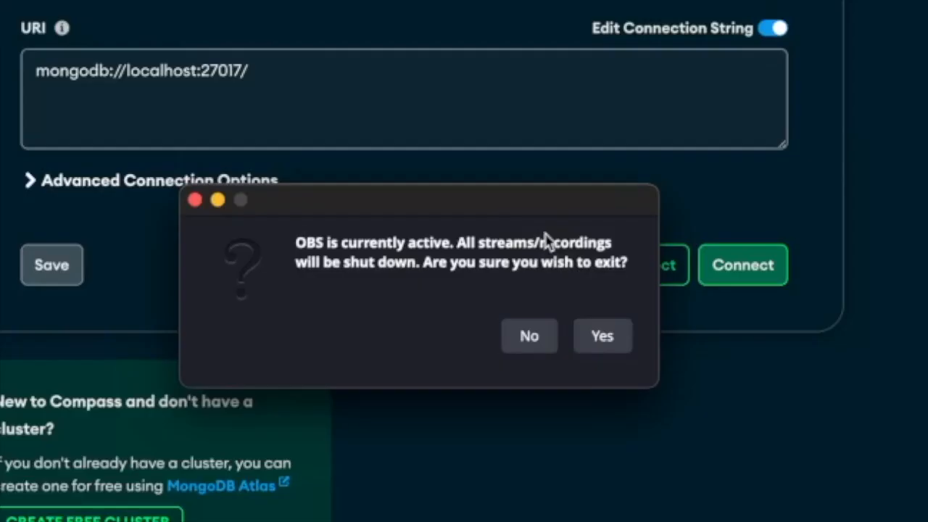
{"action": "left_click_drag", "start_coordinate": [533, 213], "coordinate": [559, 167]}
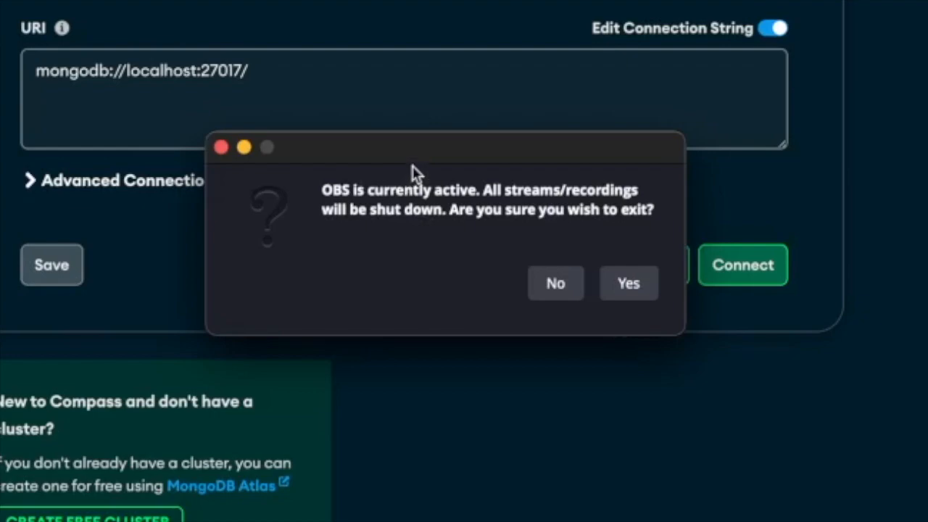
{"action": "left_click_drag", "start_coordinate": [398, 167], "coordinate": [385, 152]}
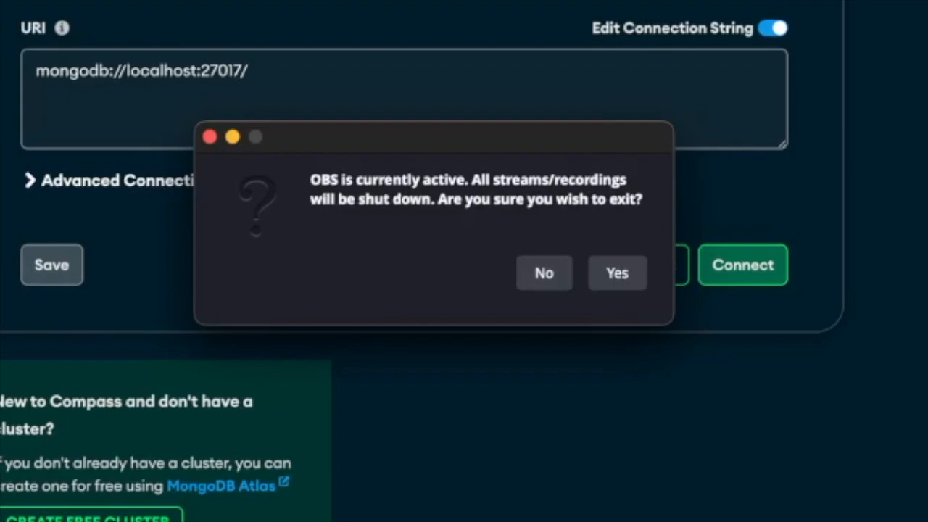
{"action": "left_click", "coordinate": [536, 275]}
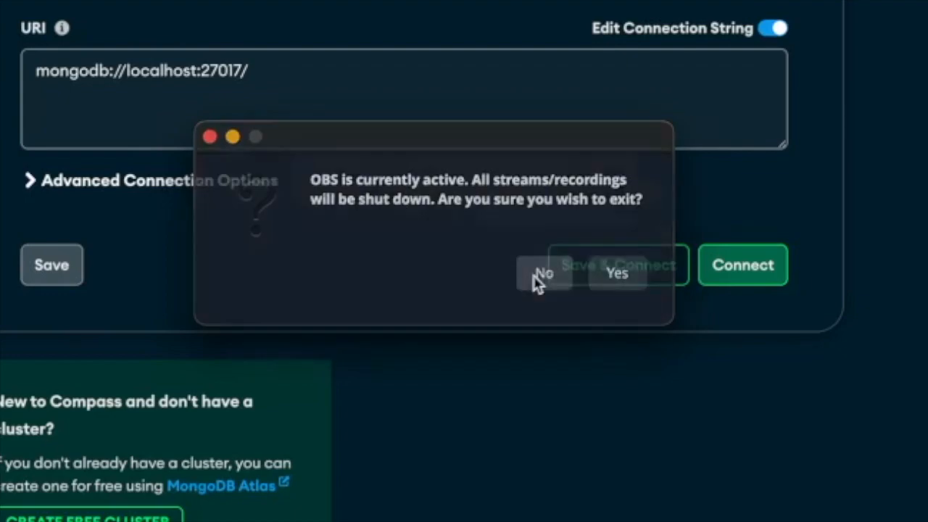